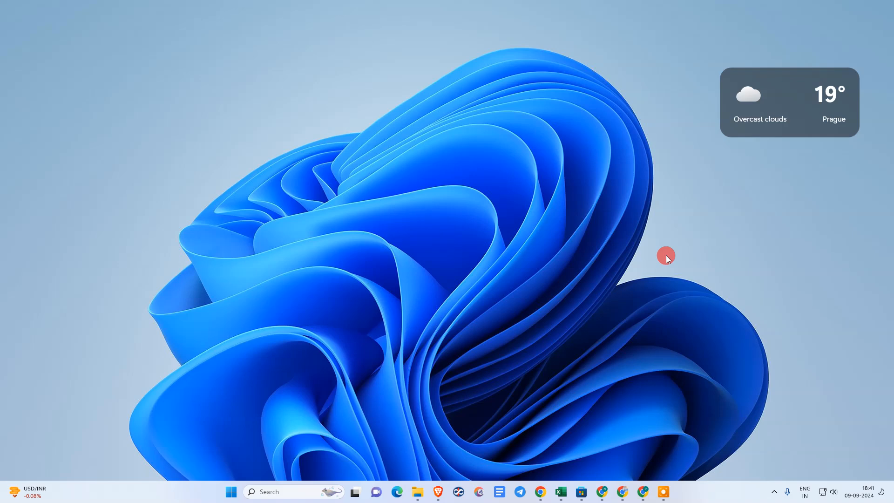
Refresh the desktop, then launch Settings from a Windows search for "sett"
right_click(481, 133)
left_click(539, 173)
left_click(265, 491)
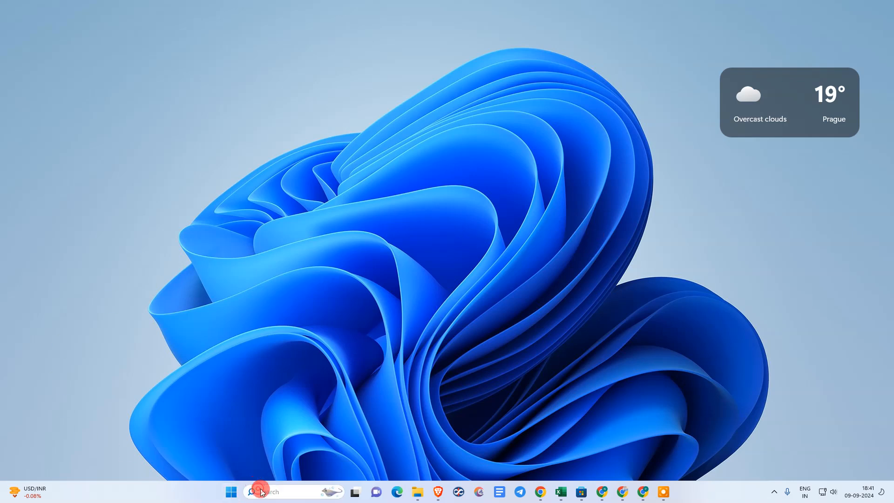
type("sett")
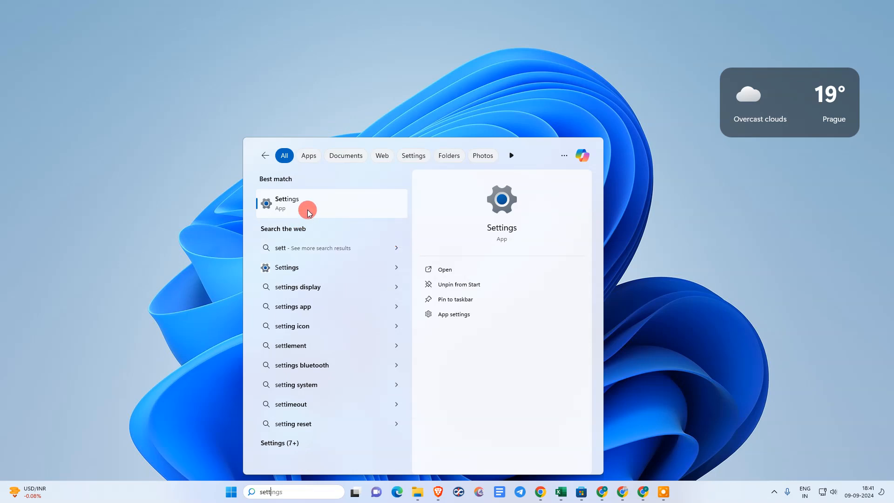
left_click(332, 203)
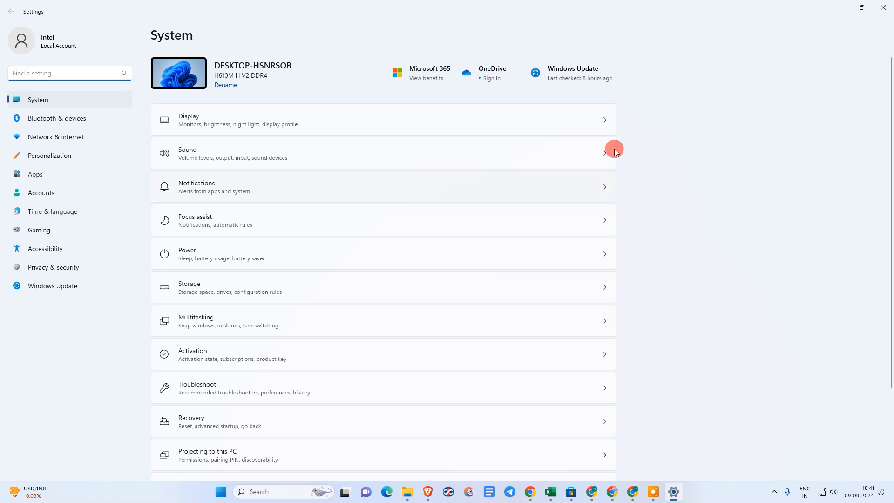
Go to Apps and bring up the Default apps page
left_click(34, 174)
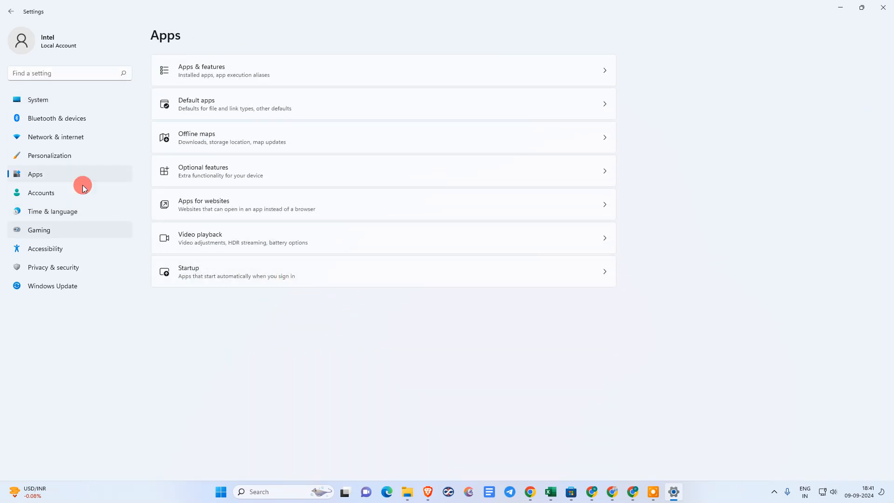
left_click(475, 107)
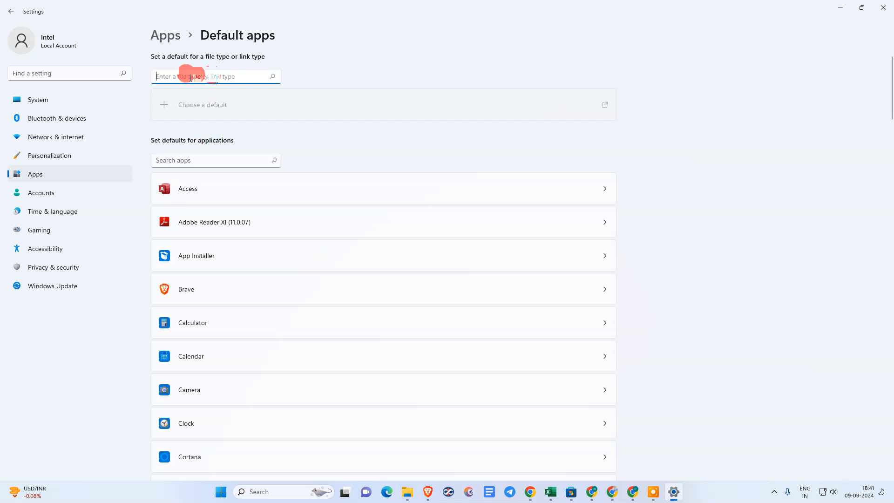
type("pdf")
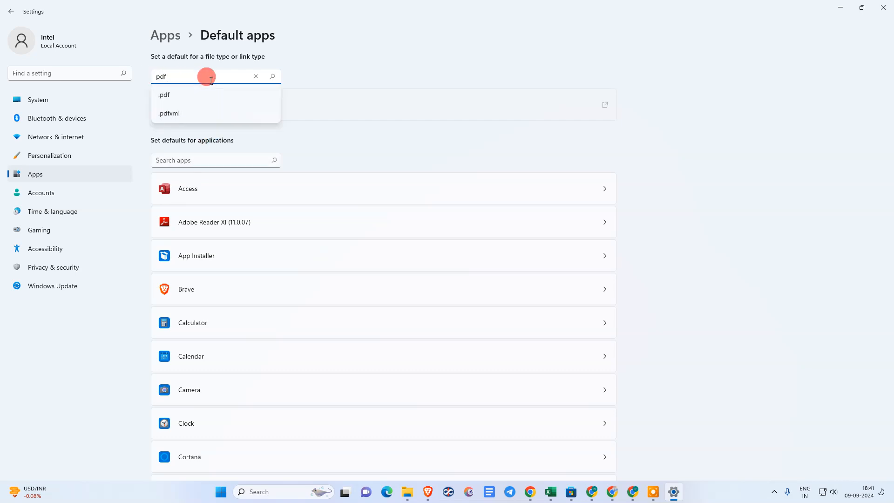
Choose the .pdf file type and switch its default from Microsoft Edge to Adobe Reader
left_click(192, 96)
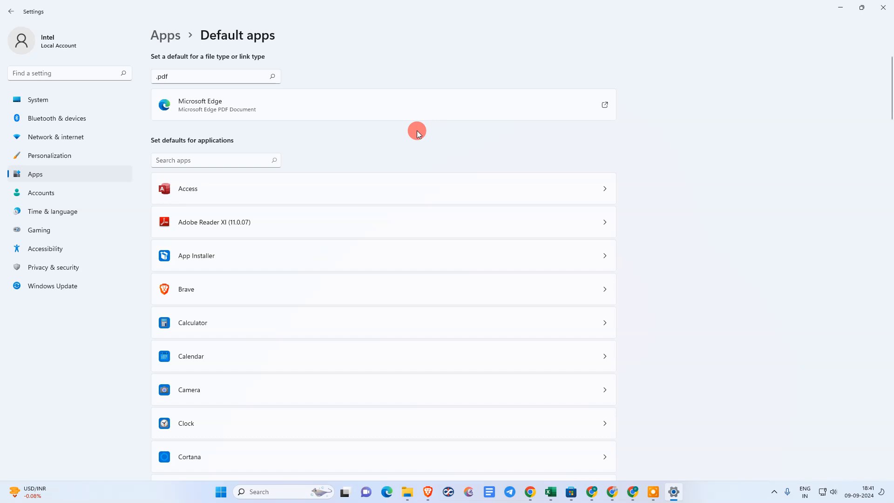
left_click(269, 76)
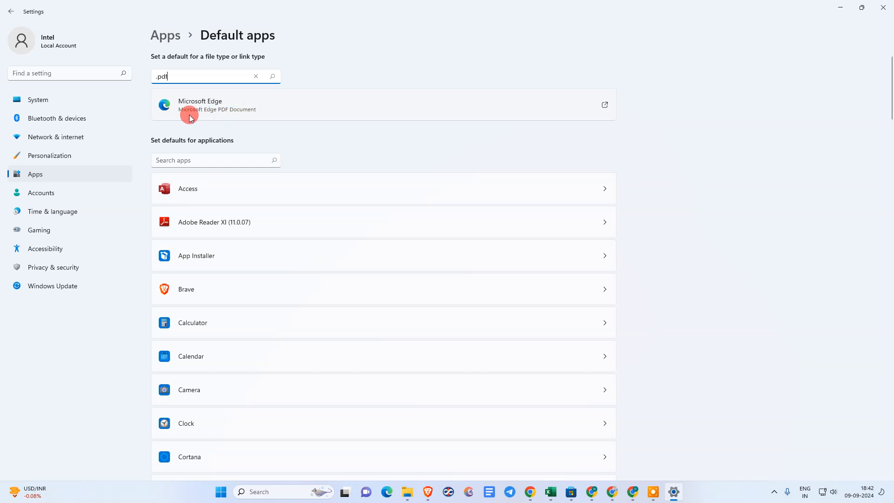
left_click(388, 107)
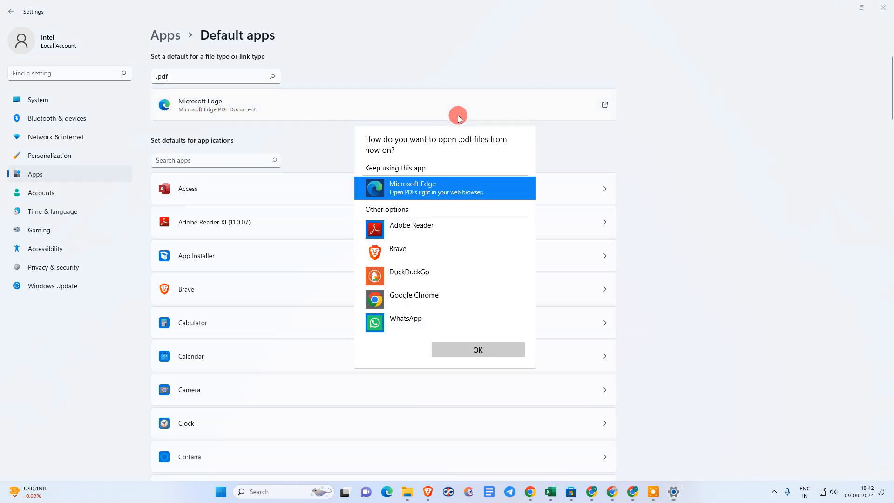
left_click(414, 229)
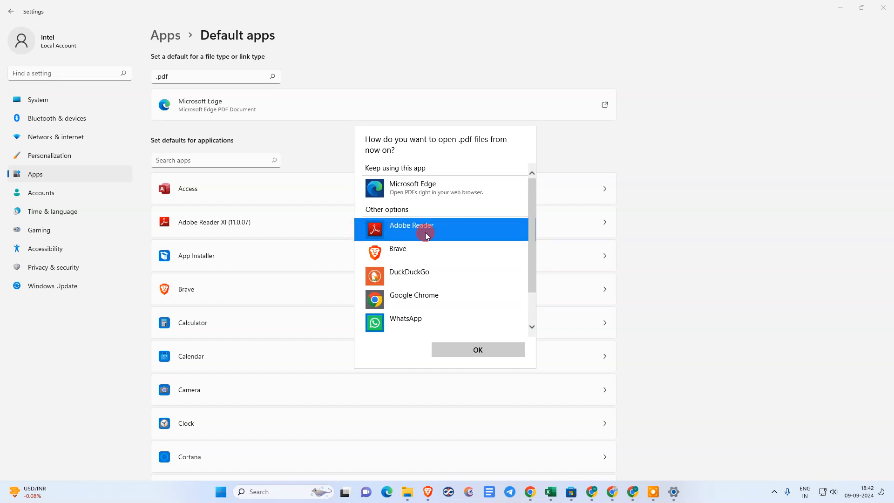
left_click(478, 350)
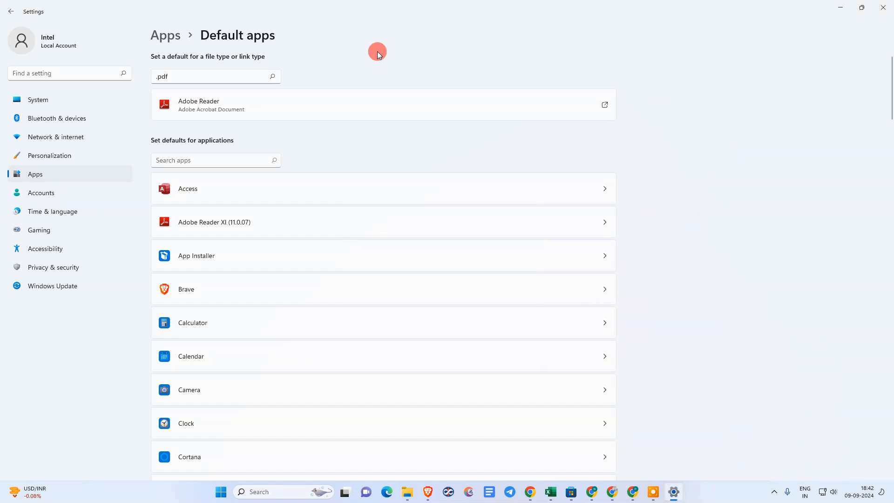
Clear the .pdf file-type search and dismiss Settings with Win+D to show the desktop
left_click(181, 76)
left_click(193, 75)
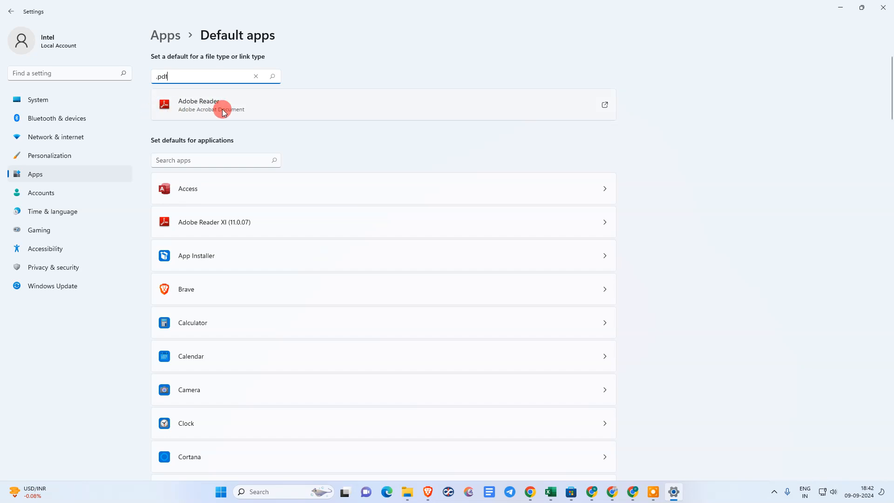
double_click(197, 77)
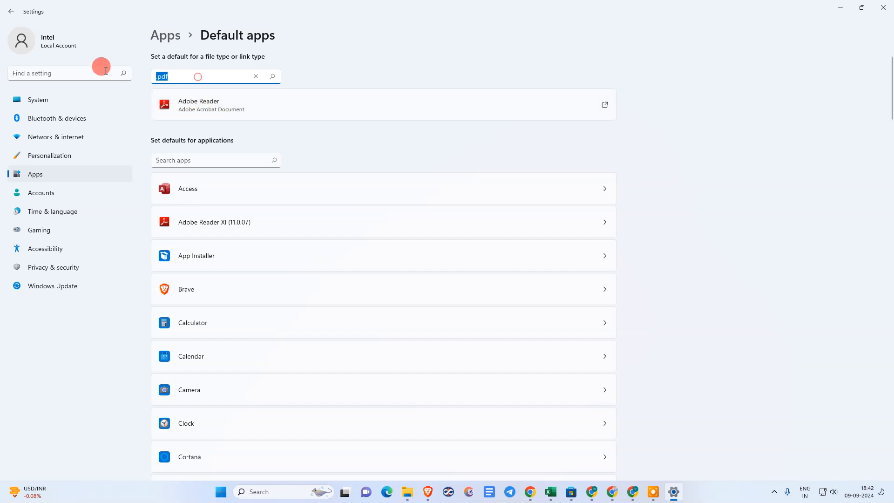
key("BackSpace")
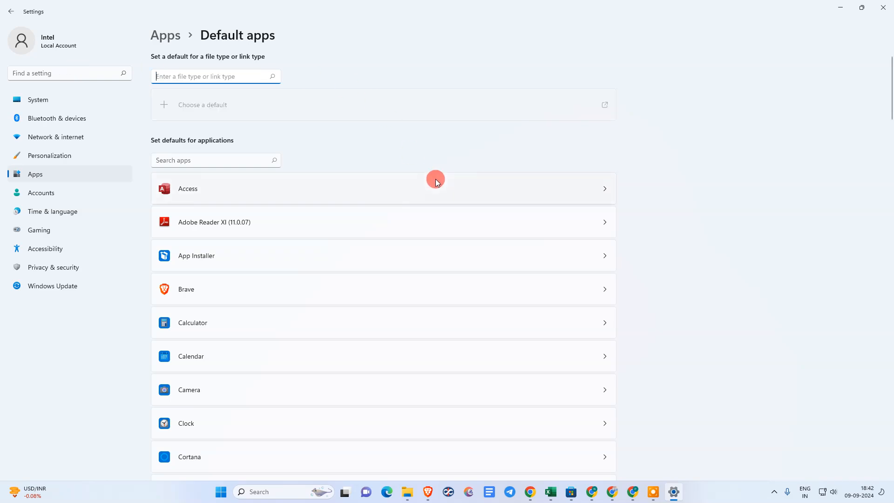
key("super+d")
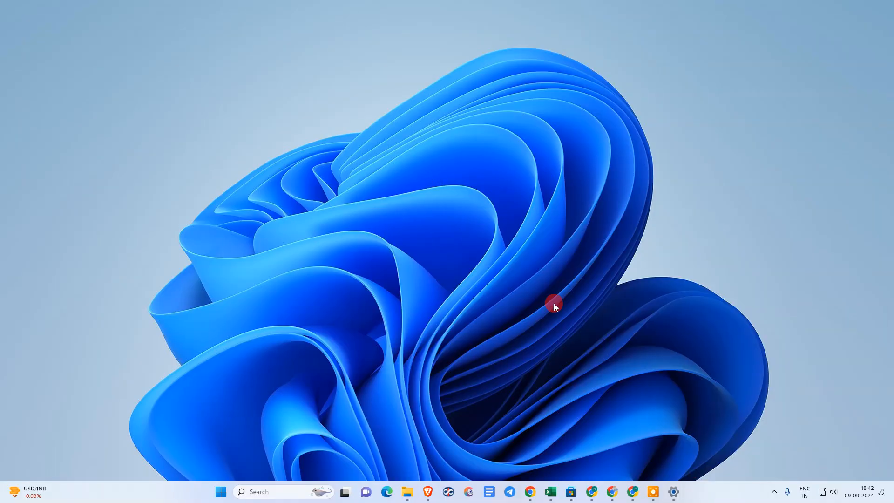